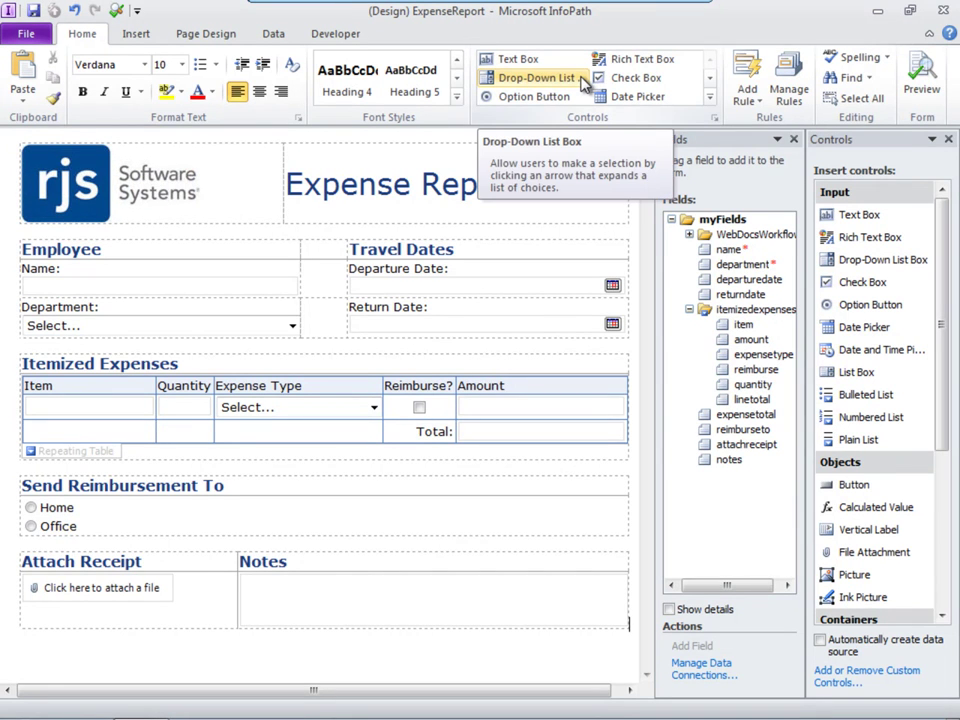
- Expand the WebDocsWorkflow group, close the Controls pane and widen the Fields pane so the full field names fit
click(689, 234)
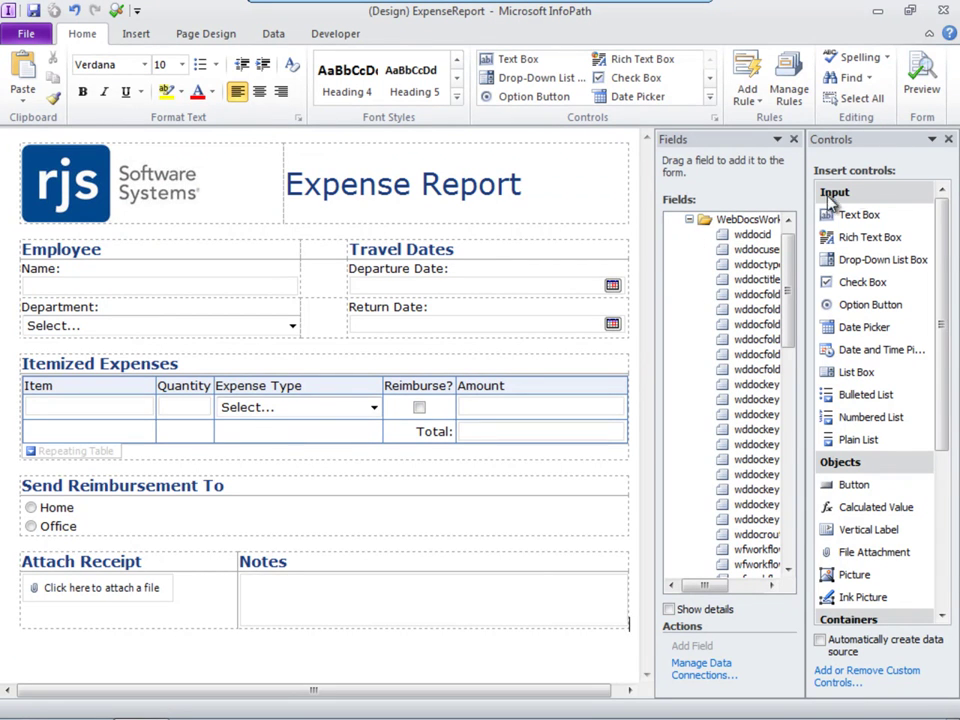
click(948, 139)
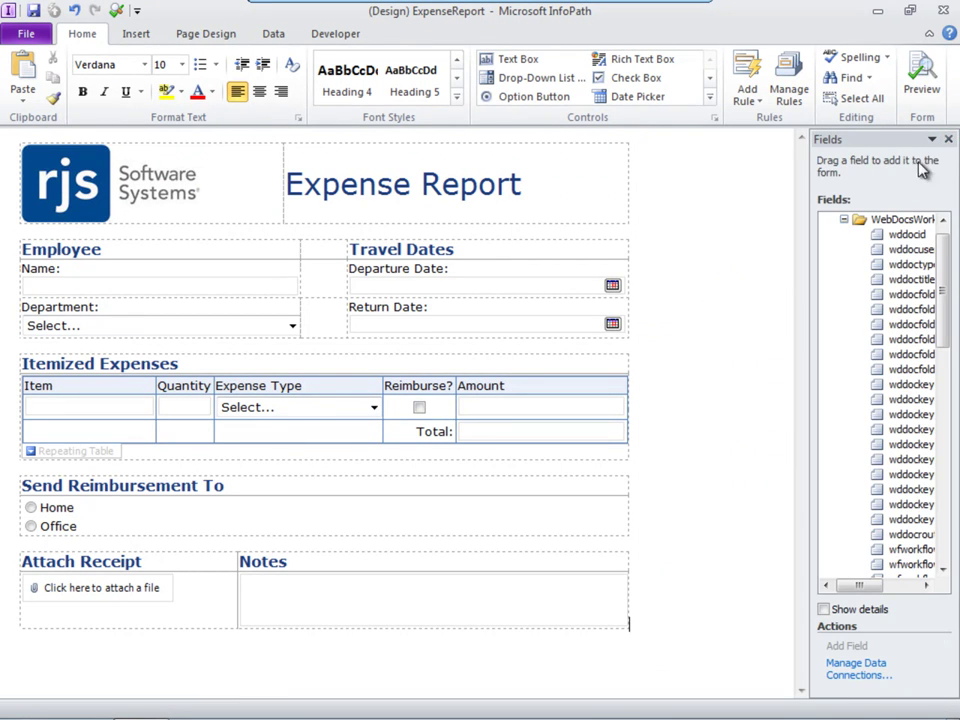
drag(810, 228, 662, 242)
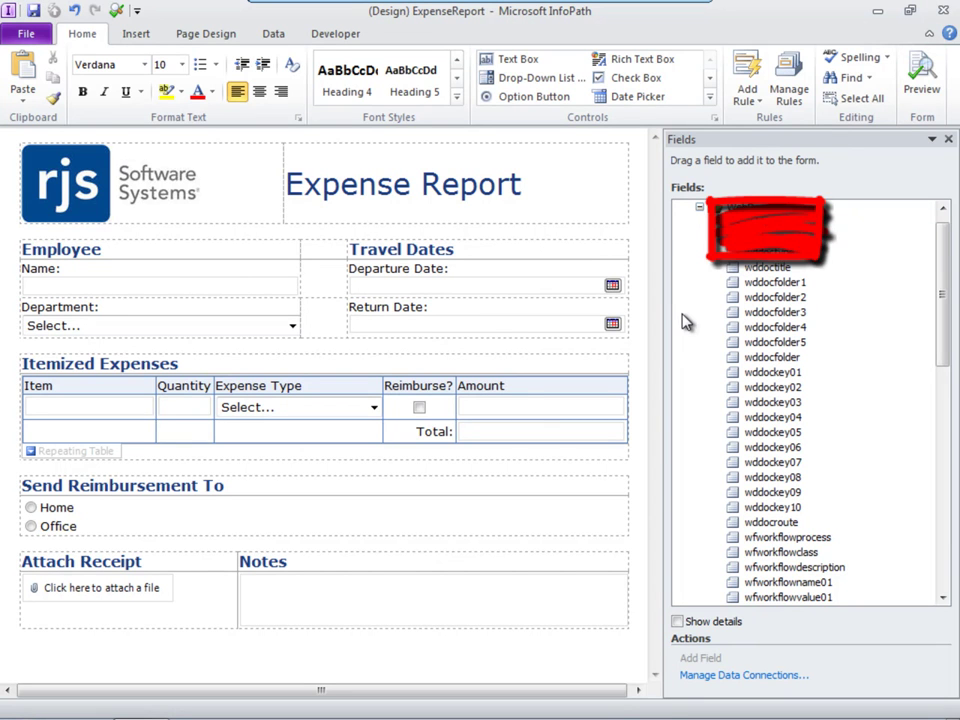
- Set the default value of the wddoctype field to EXPREP
click(754, 252)
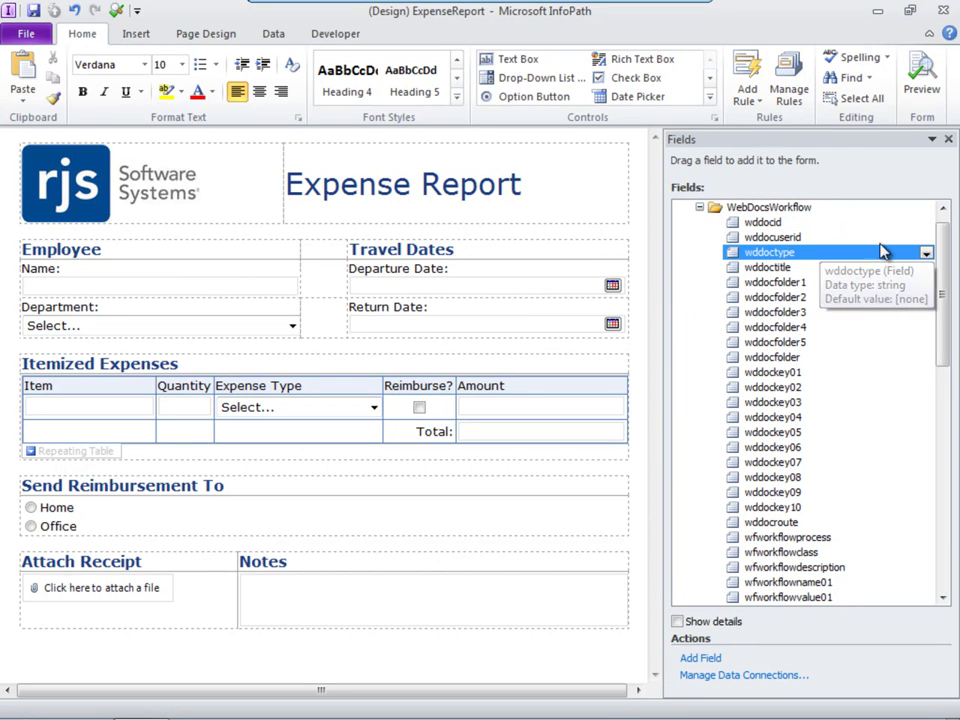
click(926, 253)
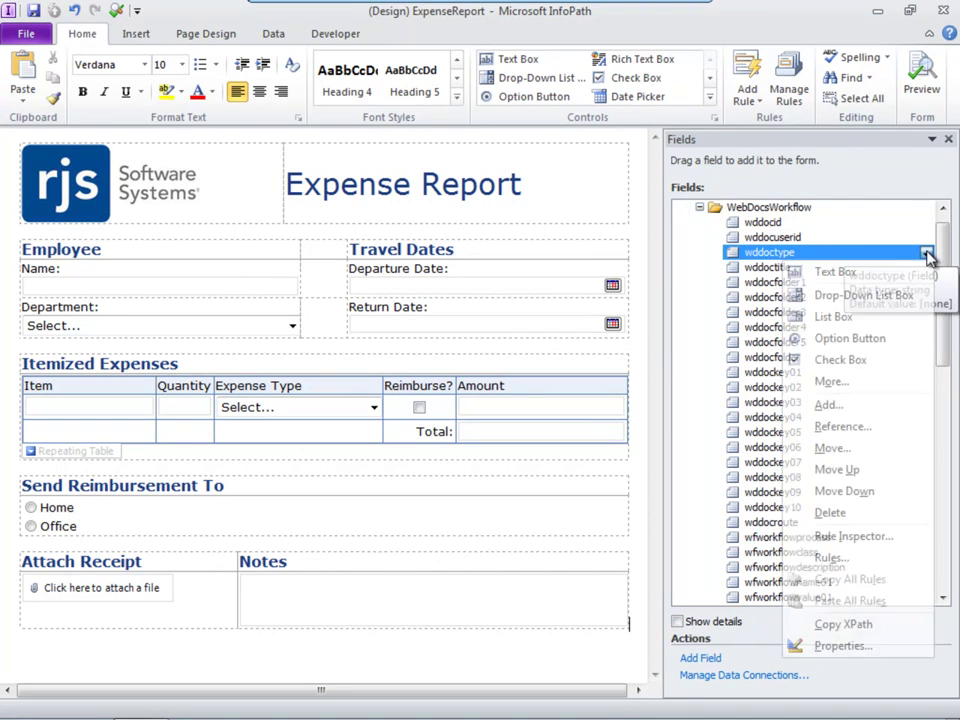
click(845, 646)
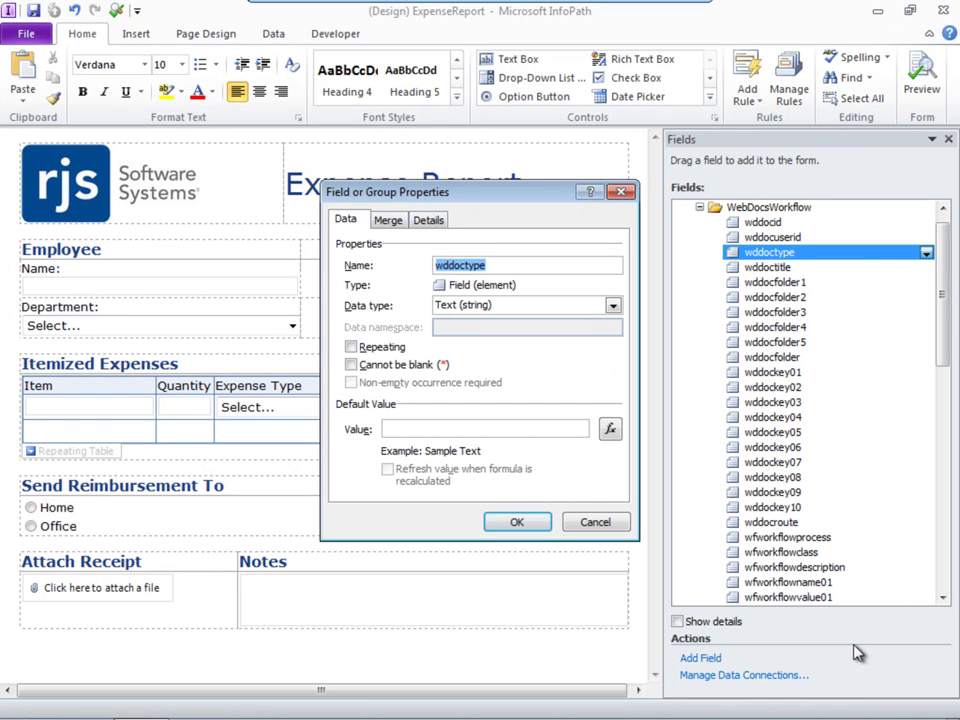
click(456, 428)
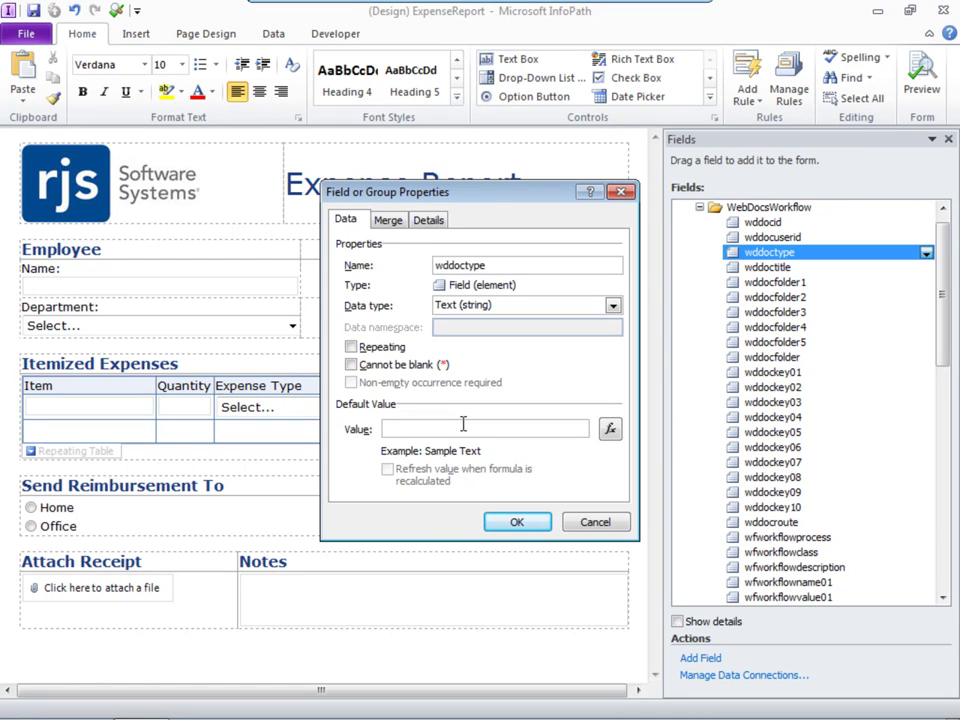
text(EXPREP)
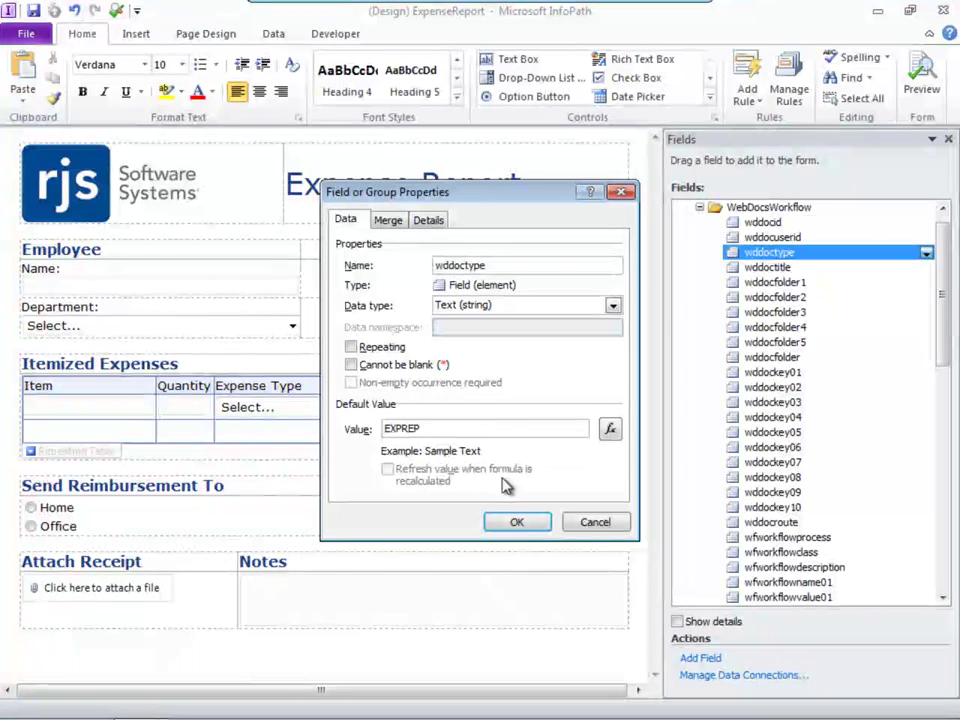
click(524, 524)
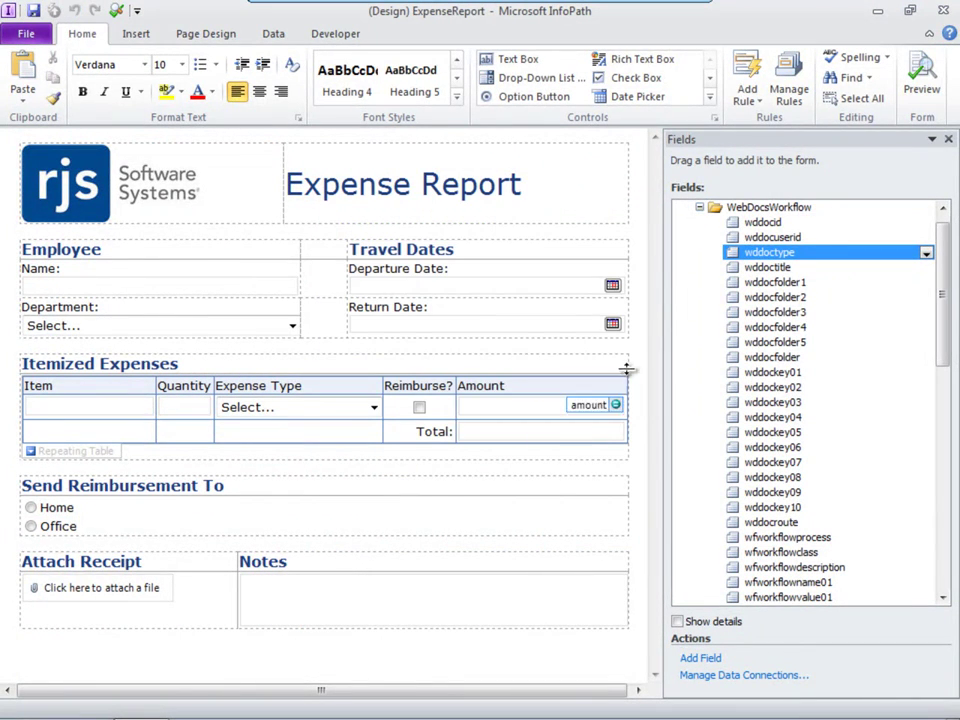
click(744, 270)
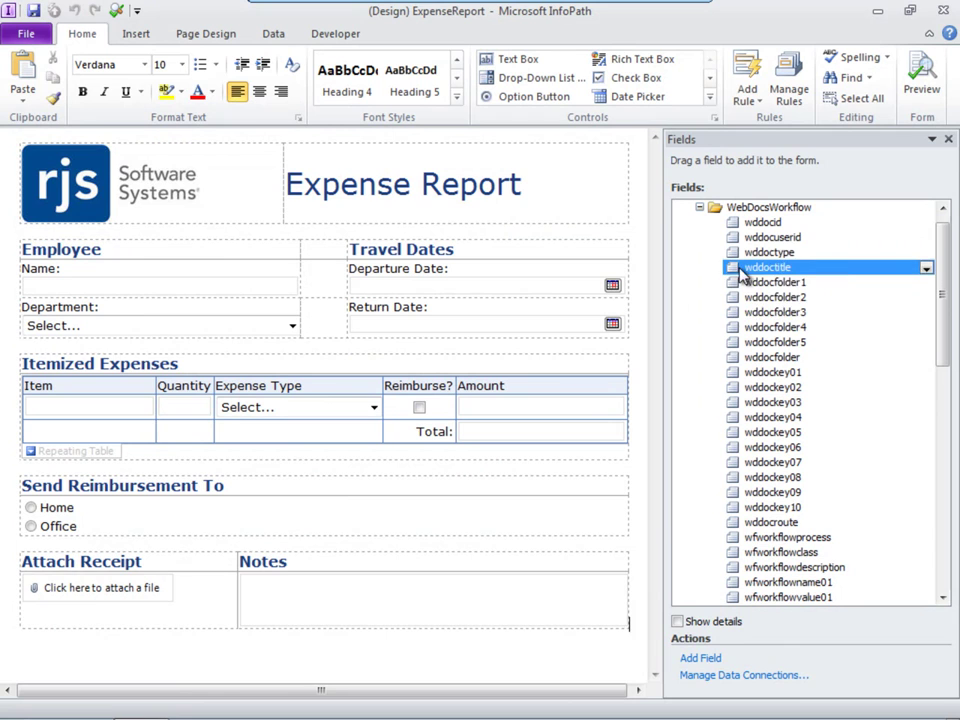
click(927, 269)
click(843, 661)
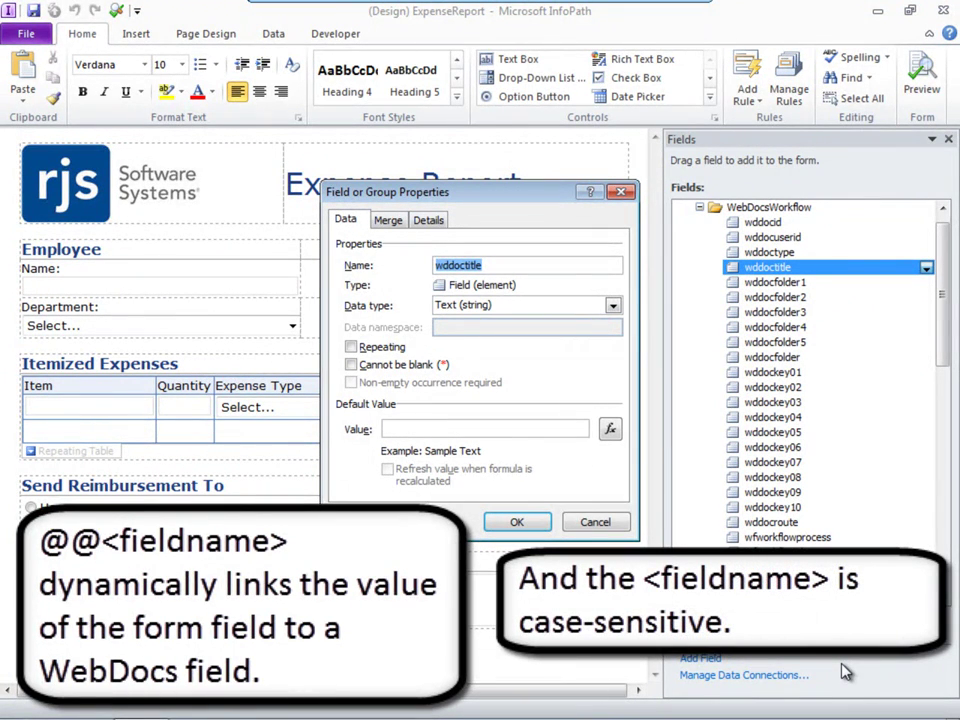
click(409, 428)
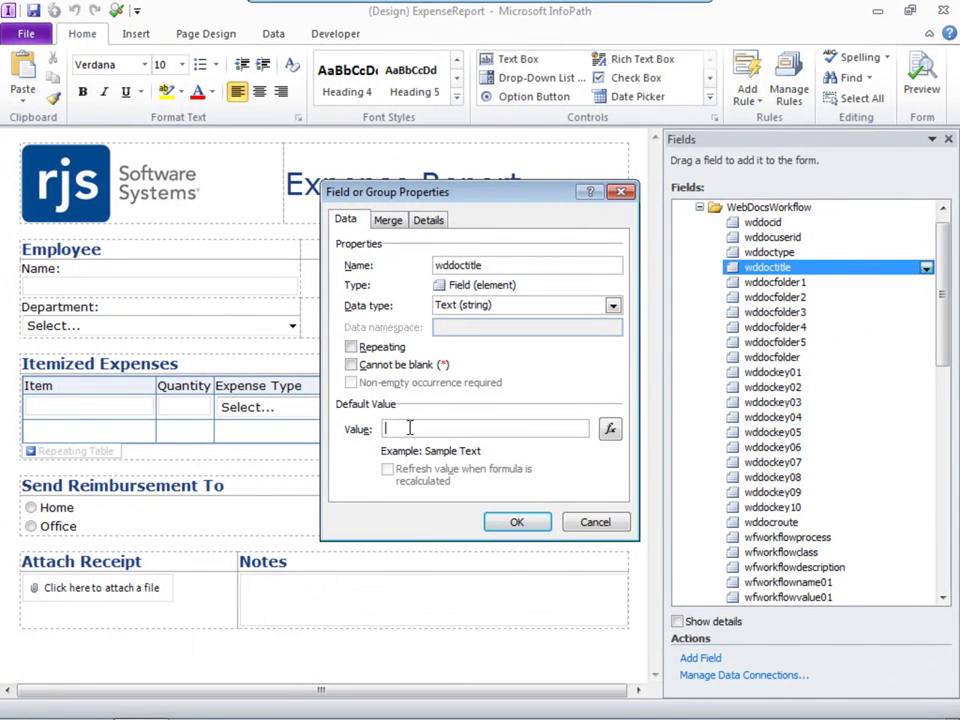
text(@@name Expense Report)
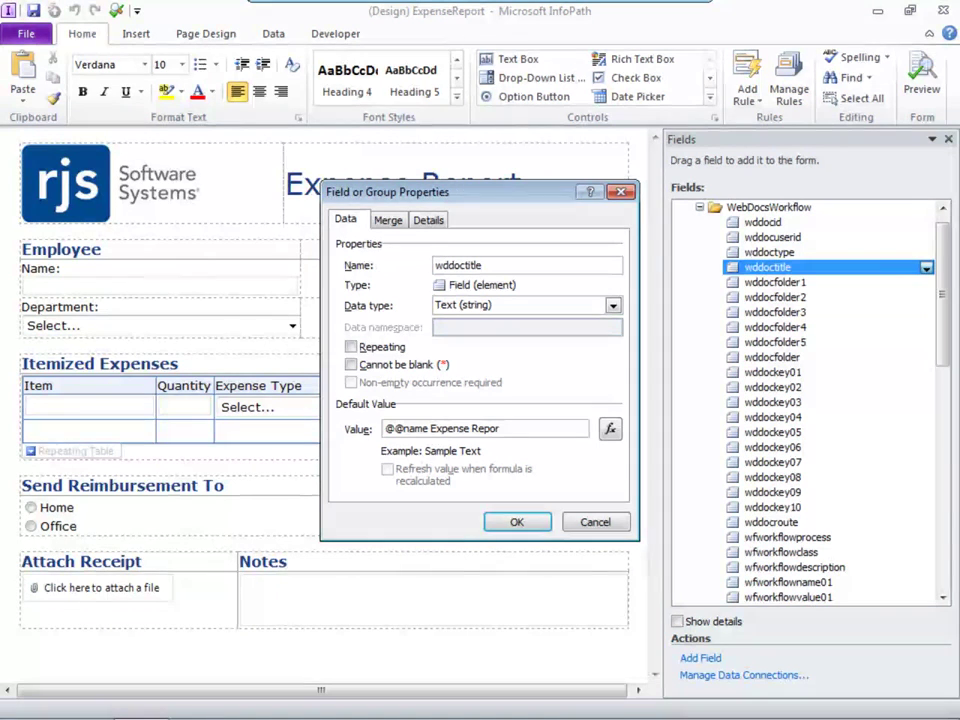
click(516, 522)
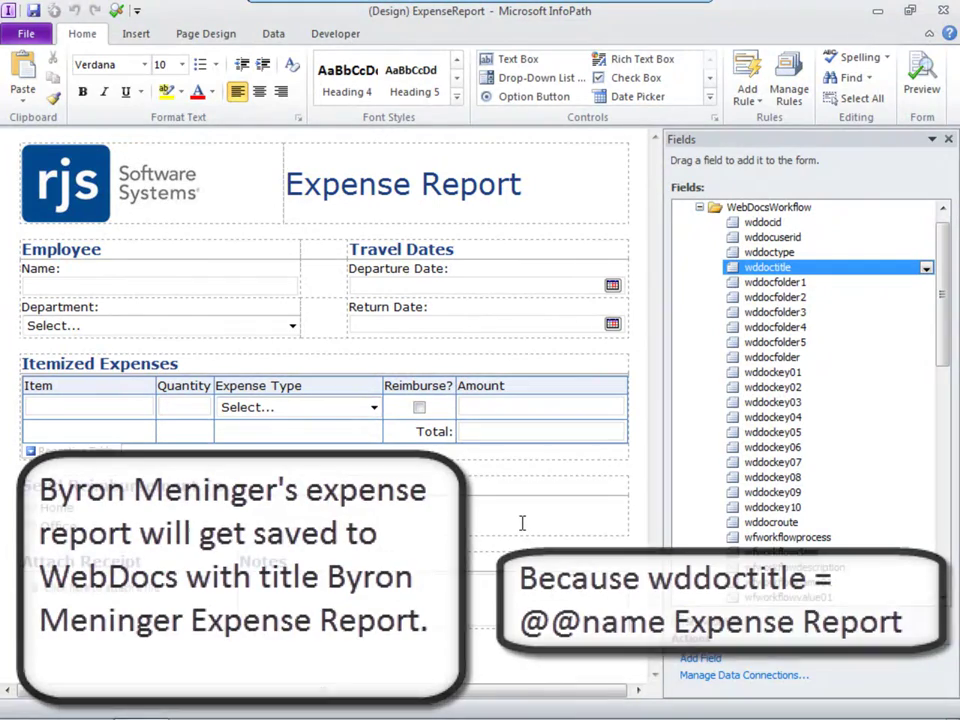
- Set the default value of the wddocfolder1 field to ACCT
click(770, 282)
click(927, 284)
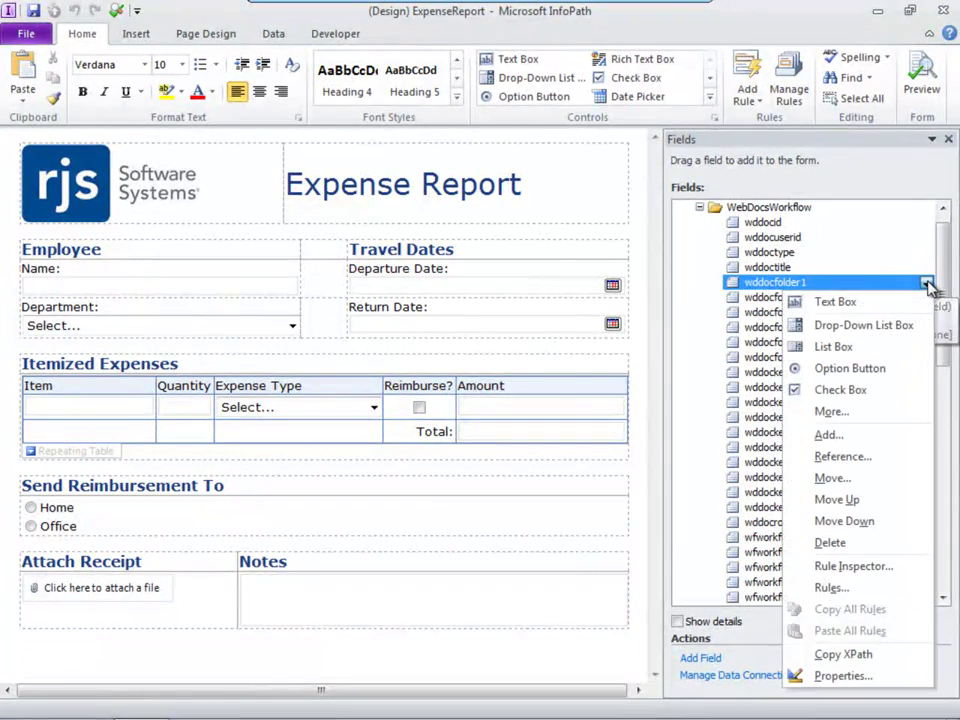
click(838, 676)
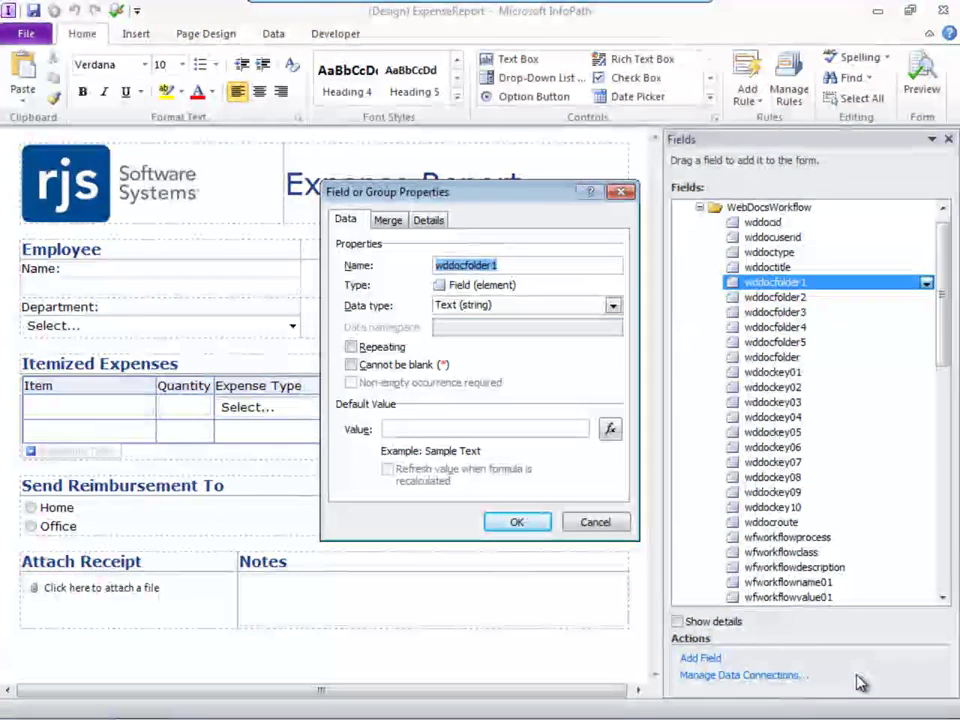
click(399, 427)
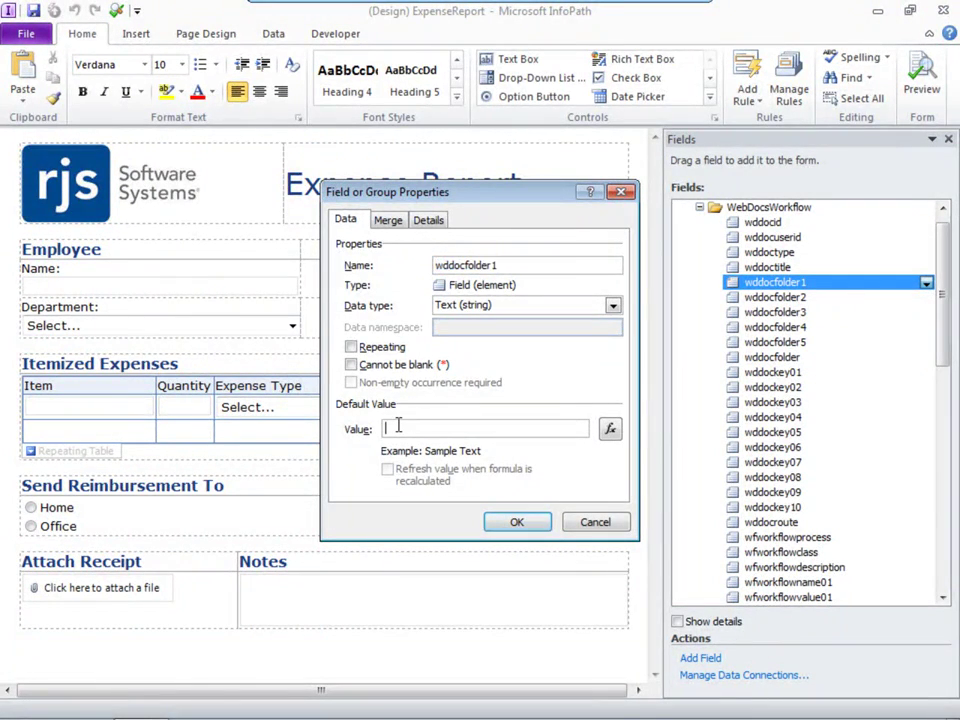
text(ACCT)
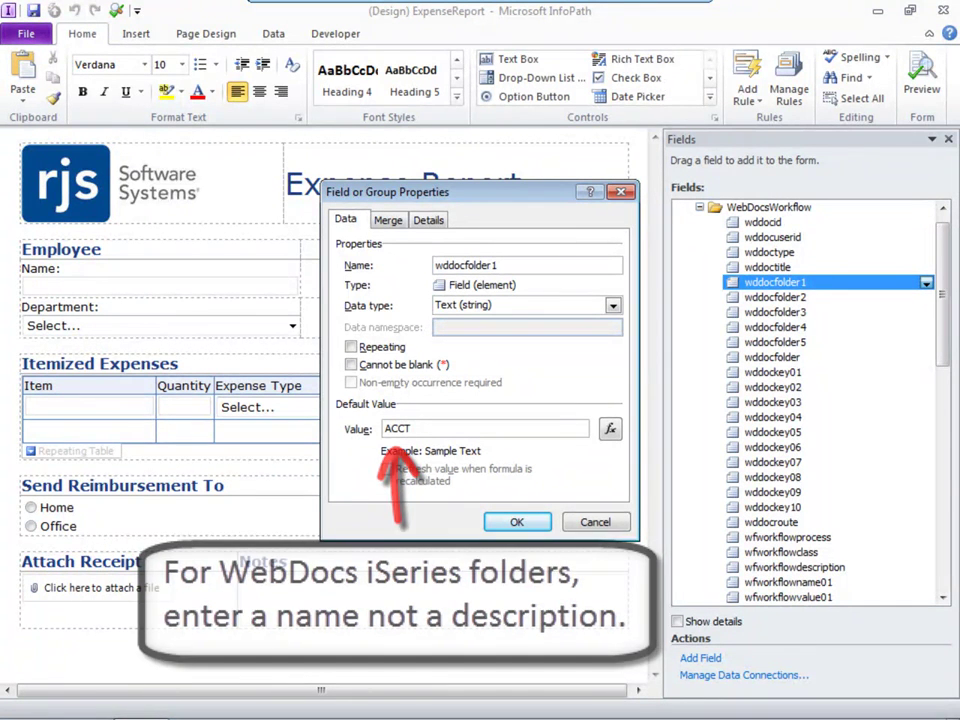
click(532, 523)
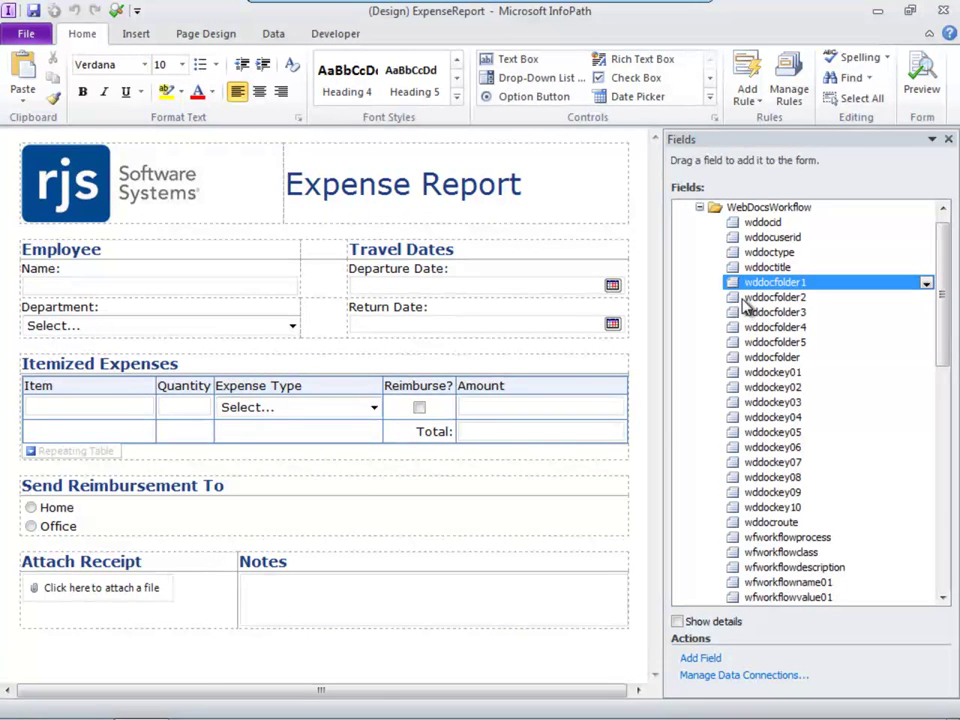
- Set the default value of the wddocfolder2 field to AP
click(825, 299)
click(926, 298)
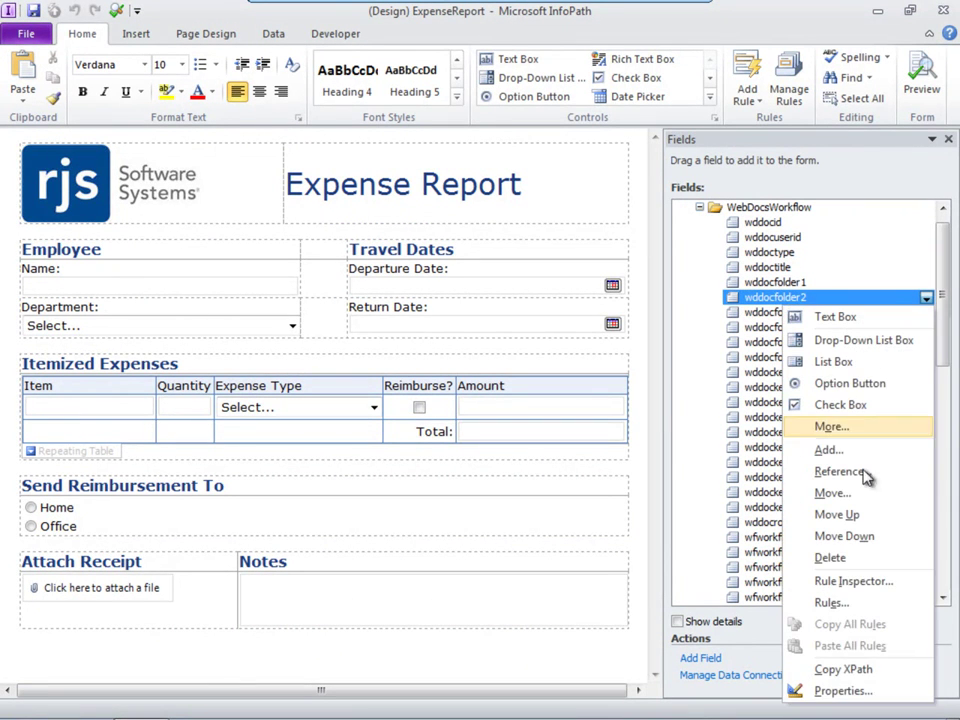
click(812, 690)
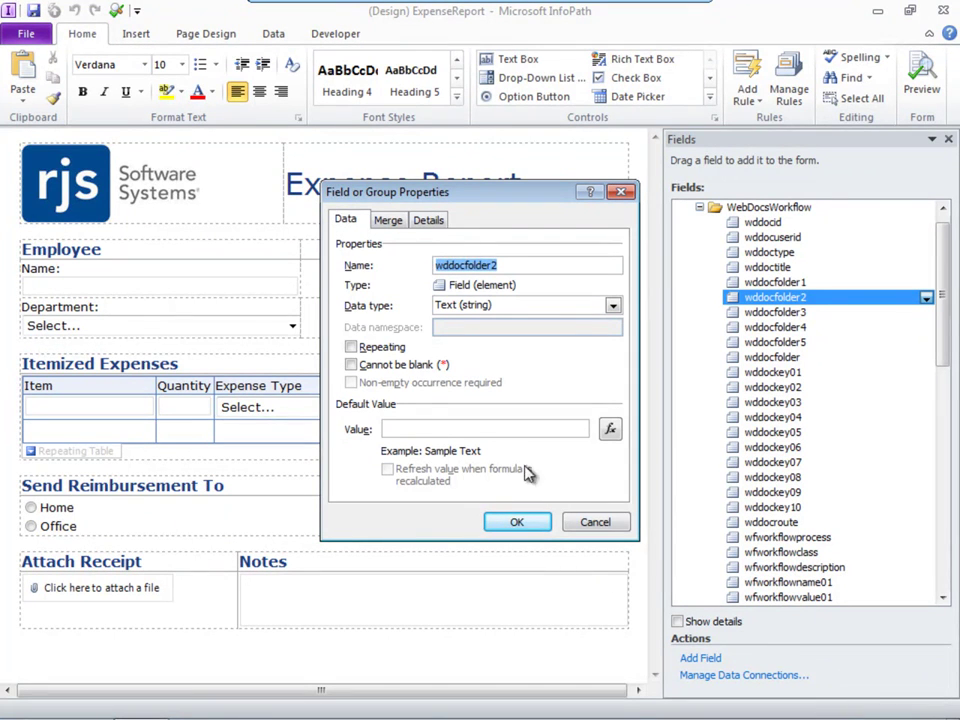
click(410, 427)
text(AP)
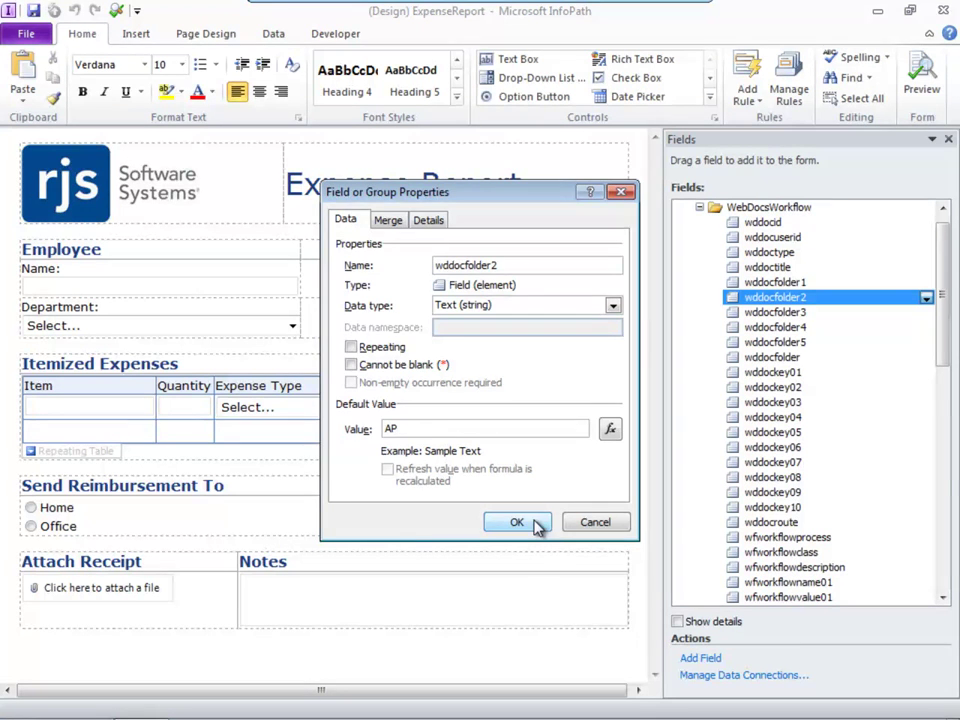
click(517, 523)
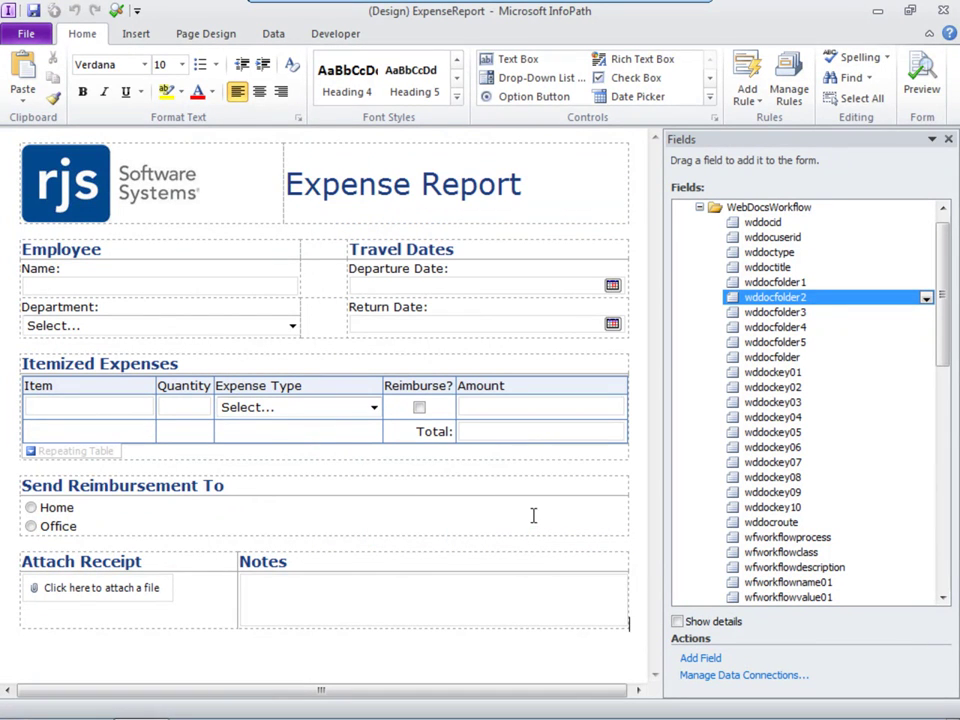
click(769, 372)
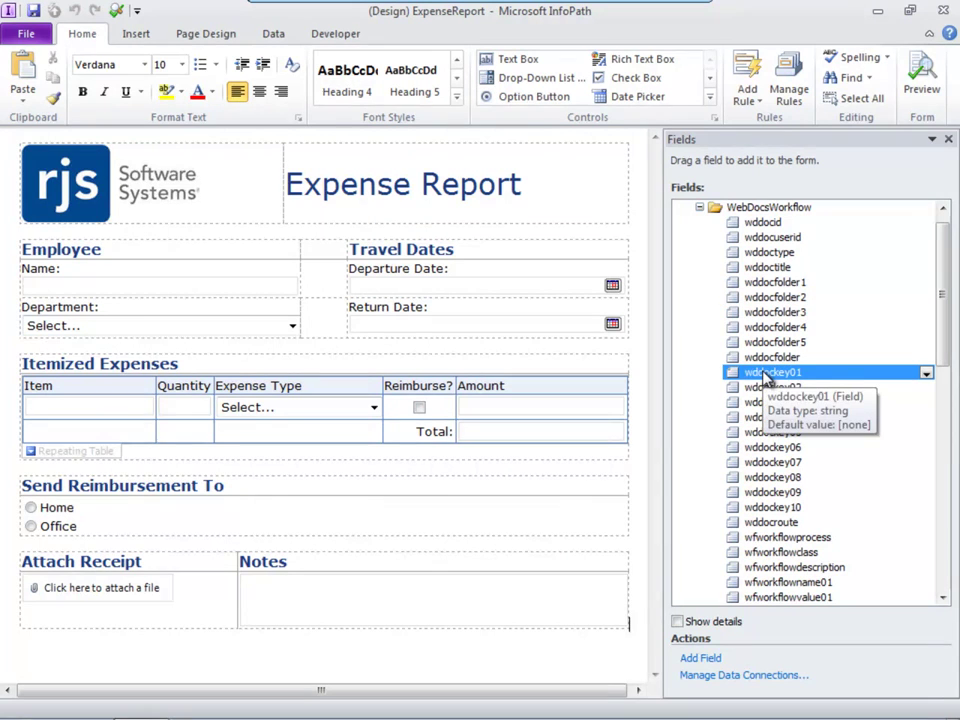
click(926, 373)
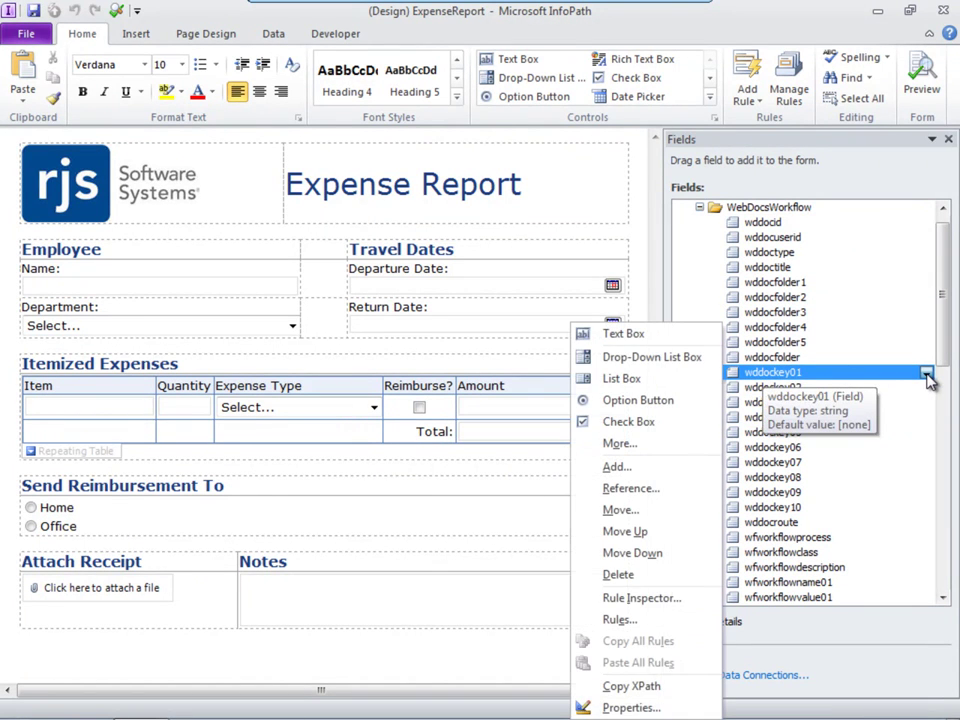
click(630, 707)
click(395, 426)
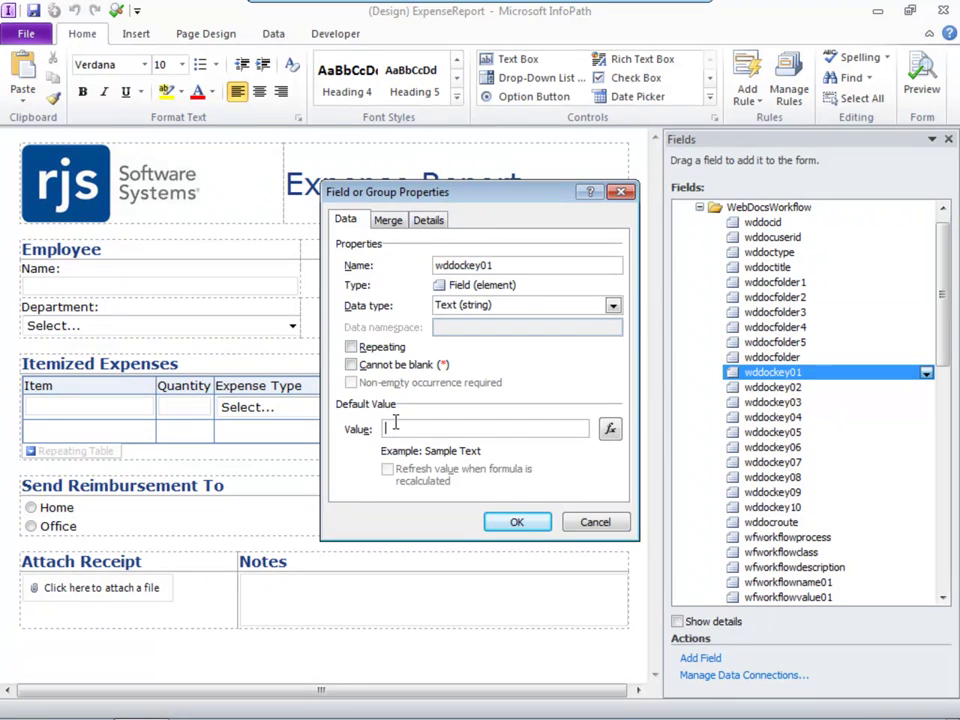
text(@@department)
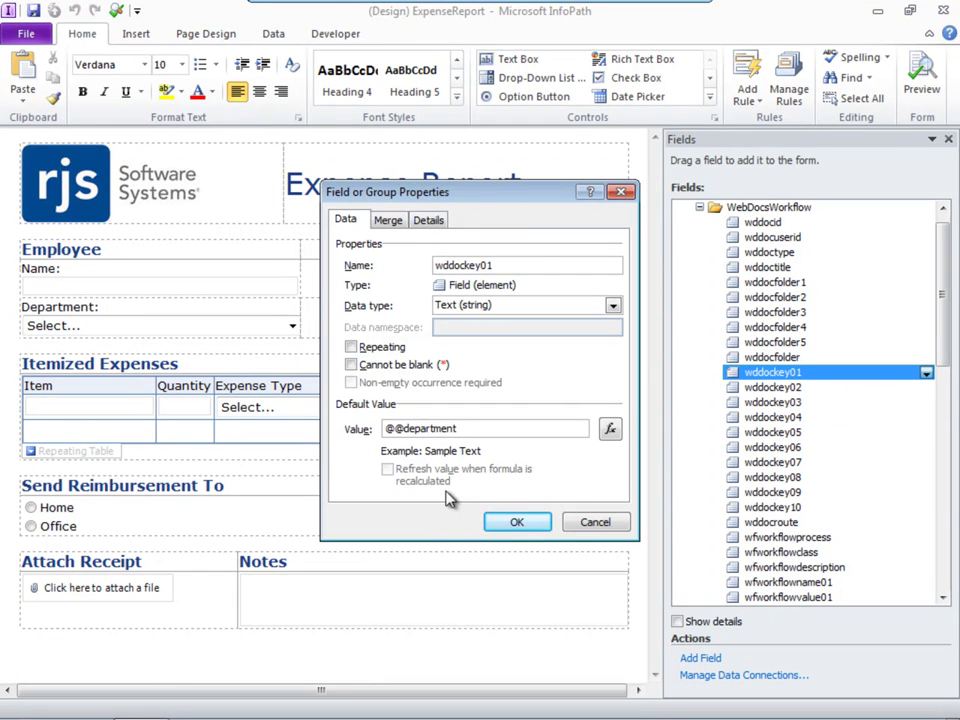
click(517, 523)
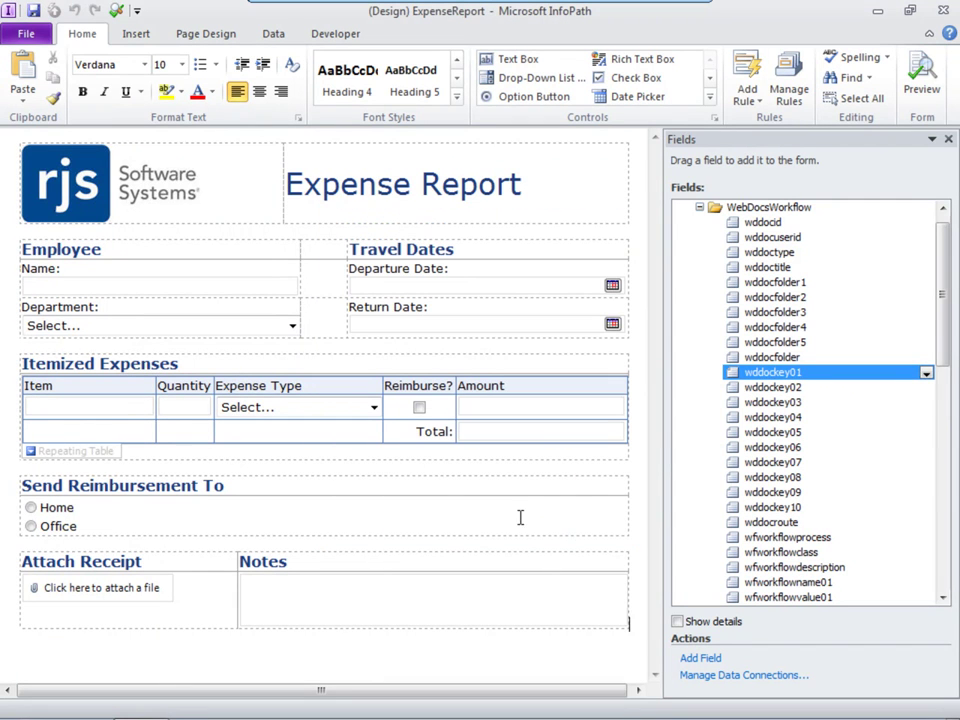
click(785, 388)
click(926, 387)
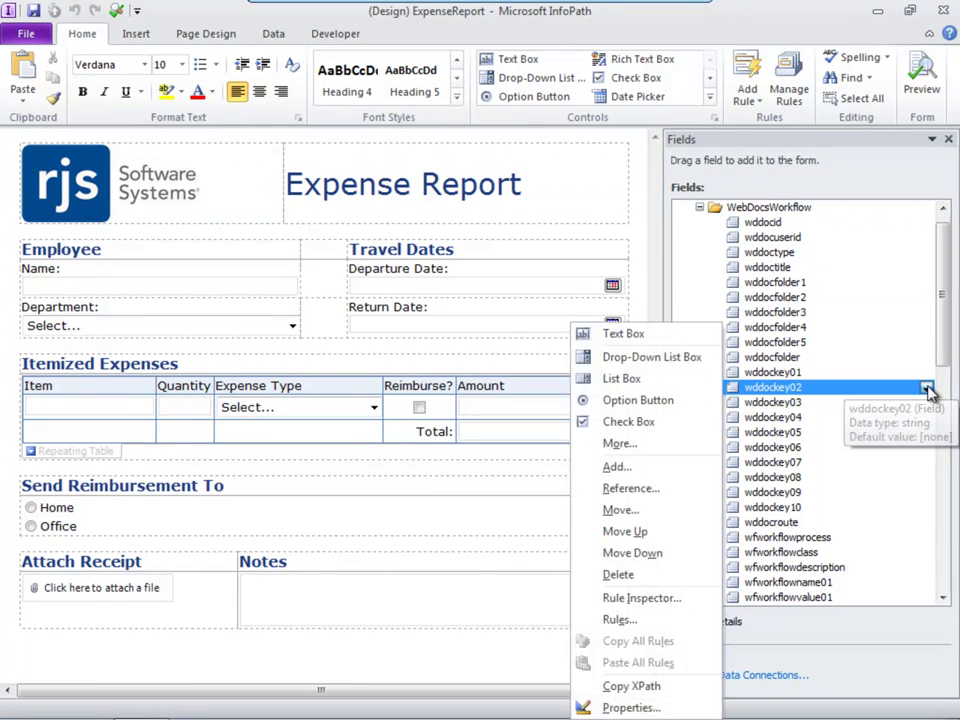
click(660, 708)
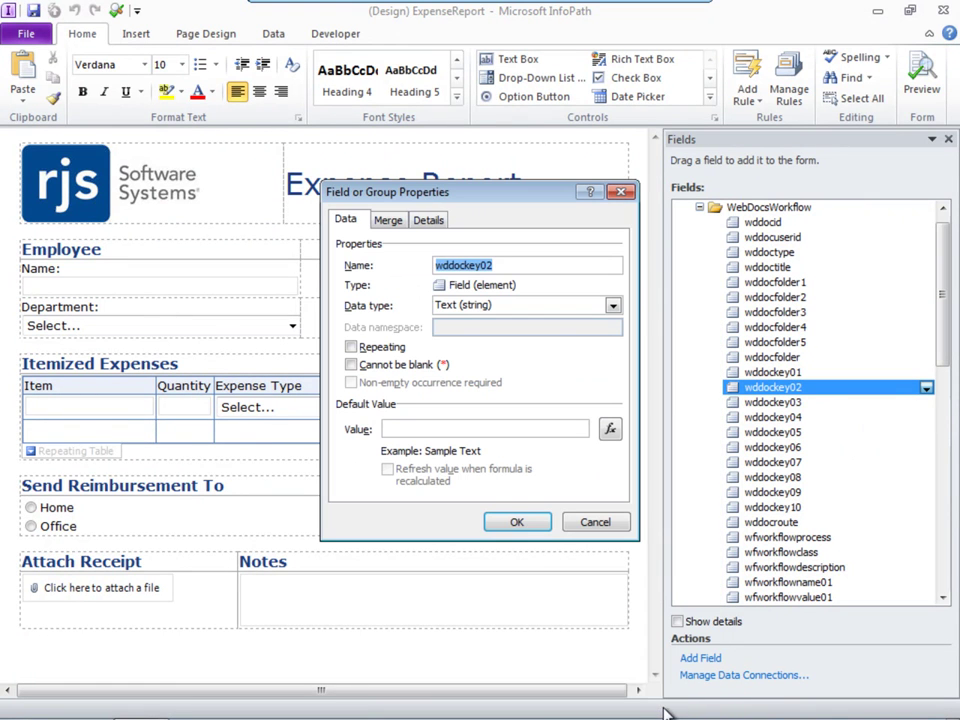
click(397, 428)
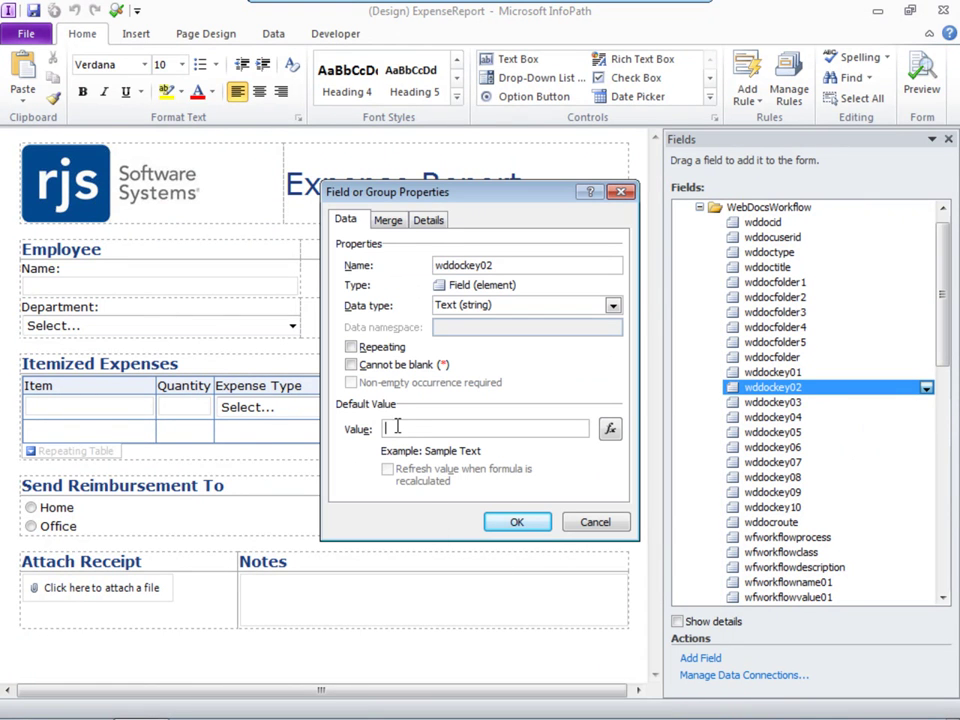
text(@@expensetotal)
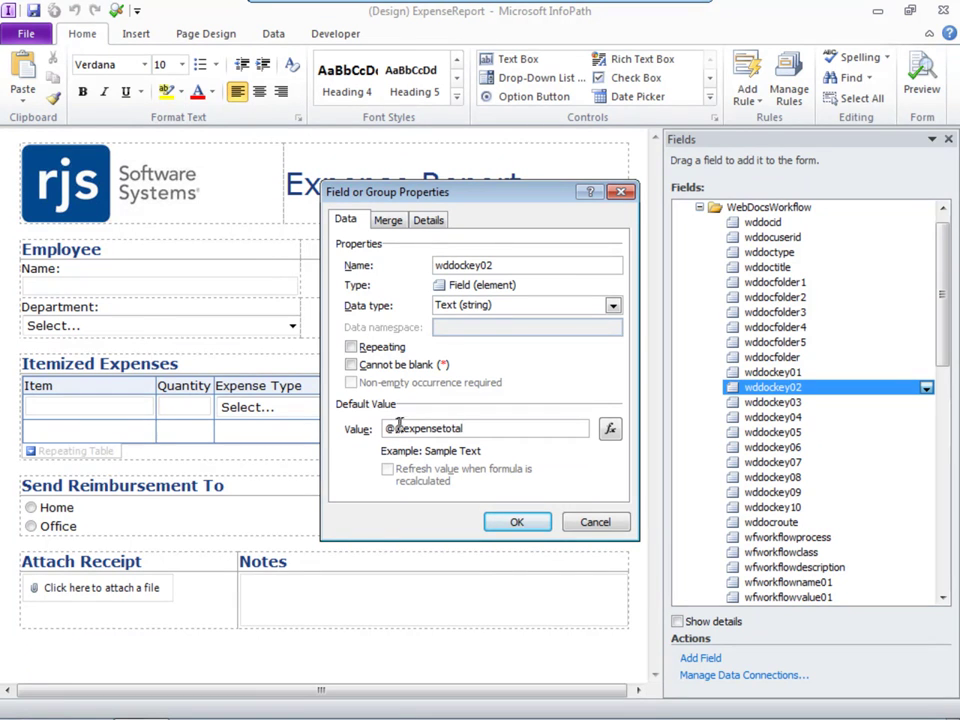
click(517, 523)
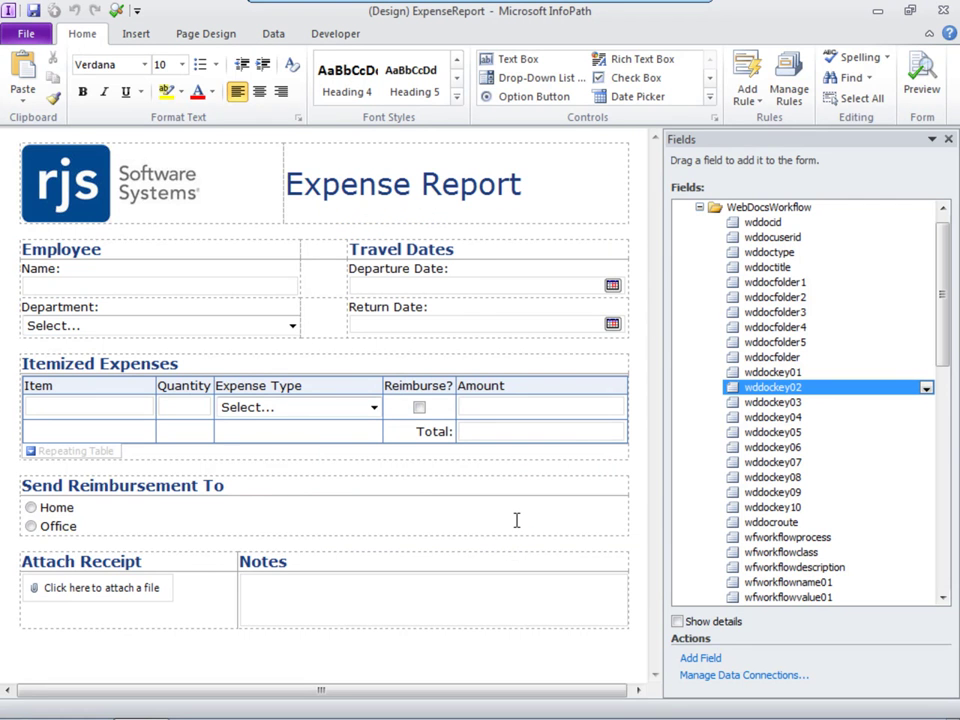